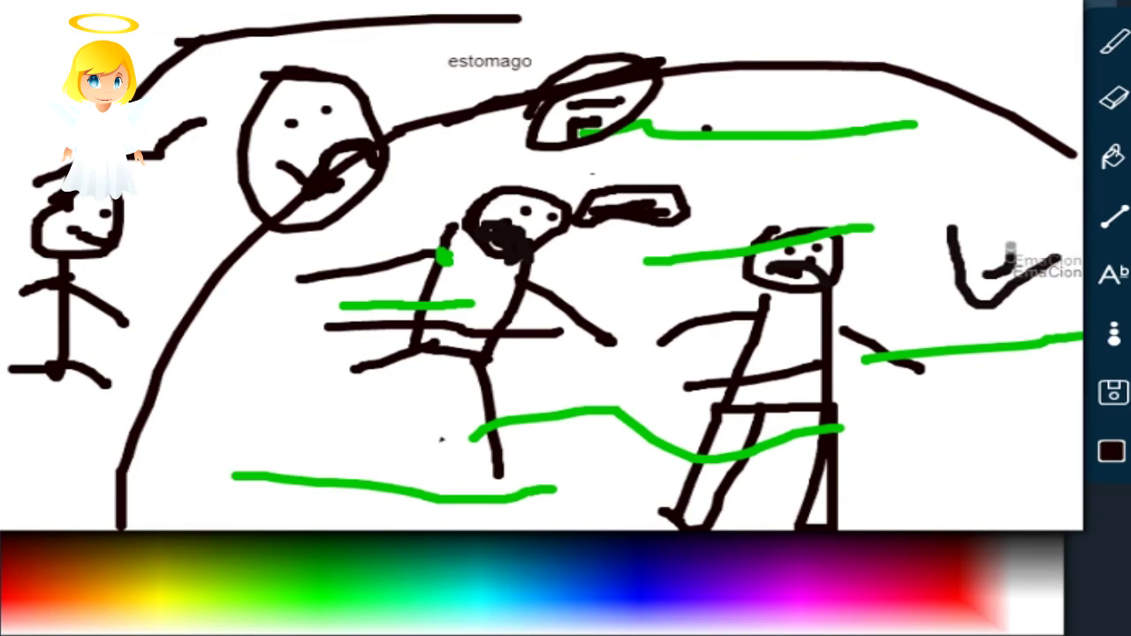
Step: Add a straight black shoulder line and two slanted side strokes to the torso of the largest stick figure
drag(768, 303, 919, 303)
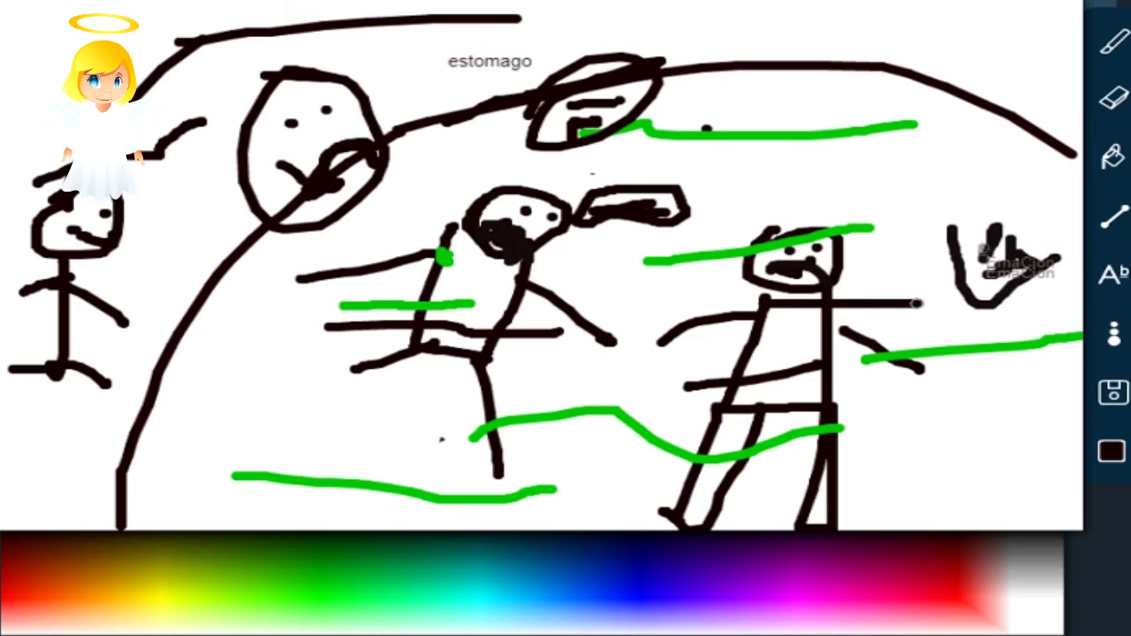
mouse_move(845, 332)
mouse_down()
mouse_move(816, 405)
mouse_move(853, 308)
mouse_up()
drag(745, 299, 698, 381)
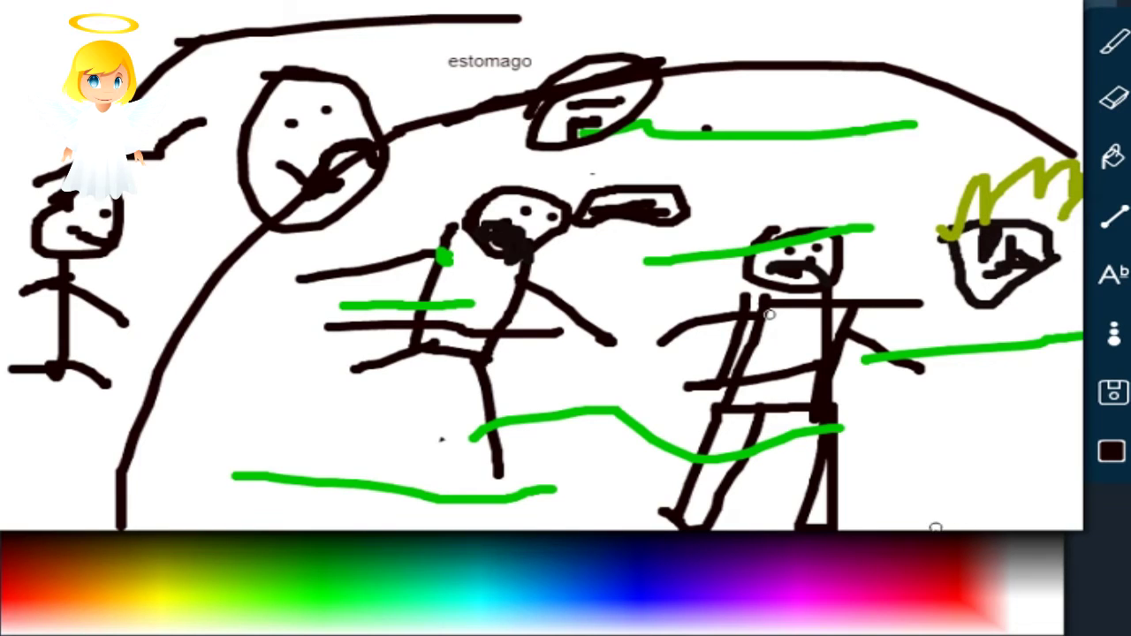
Step: Switch to the eraser at the largest brush size
click(1112, 97)
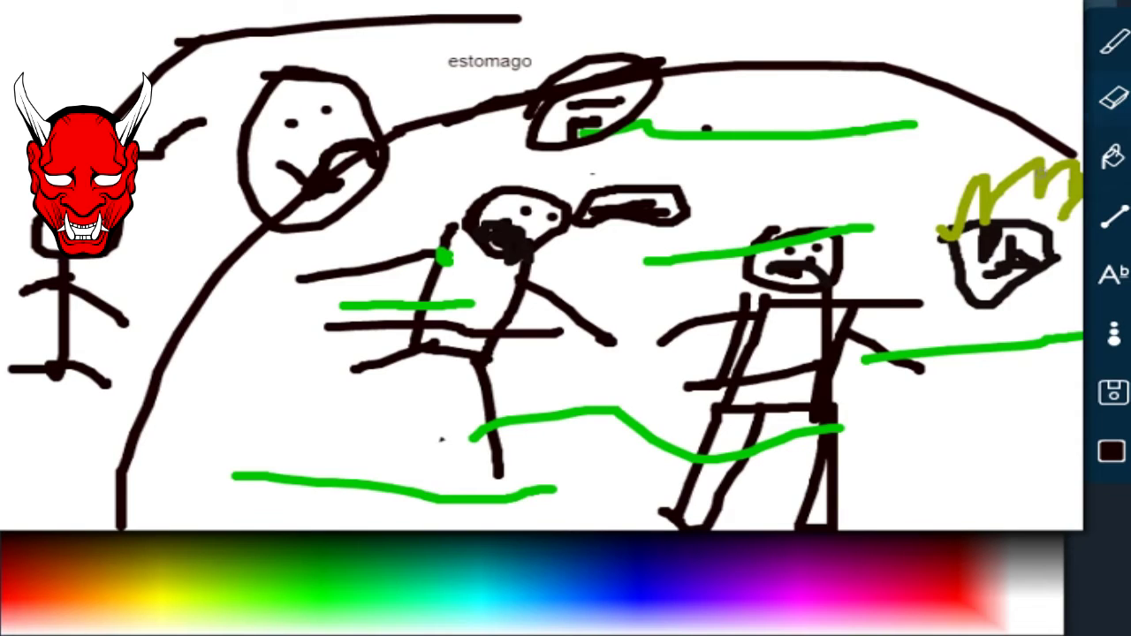
click(1112, 333)
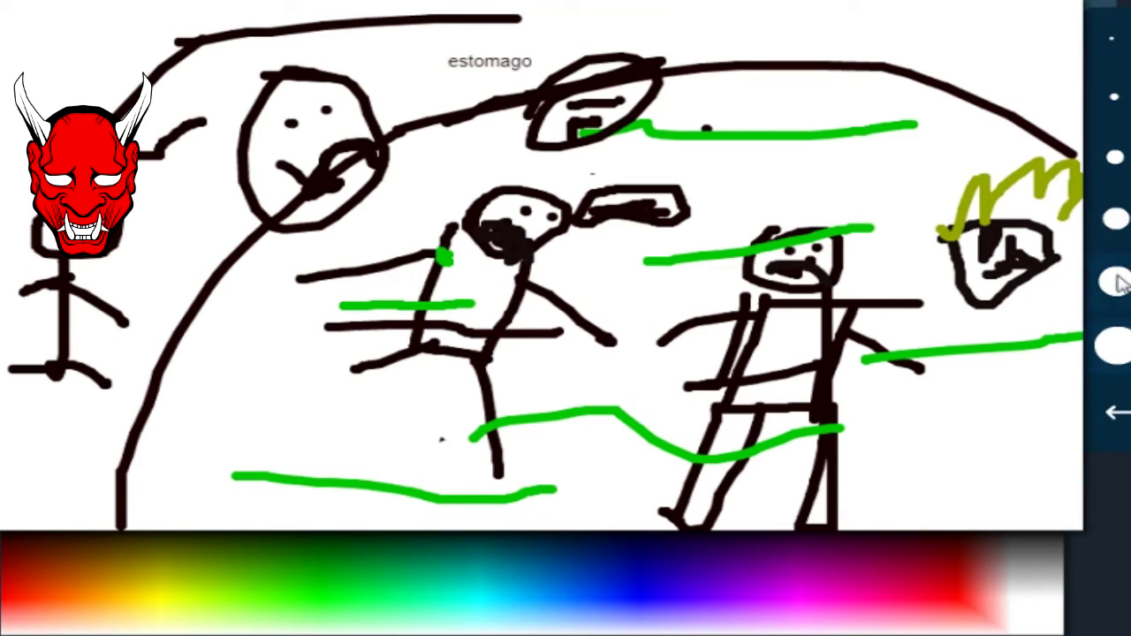
click(1115, 345)
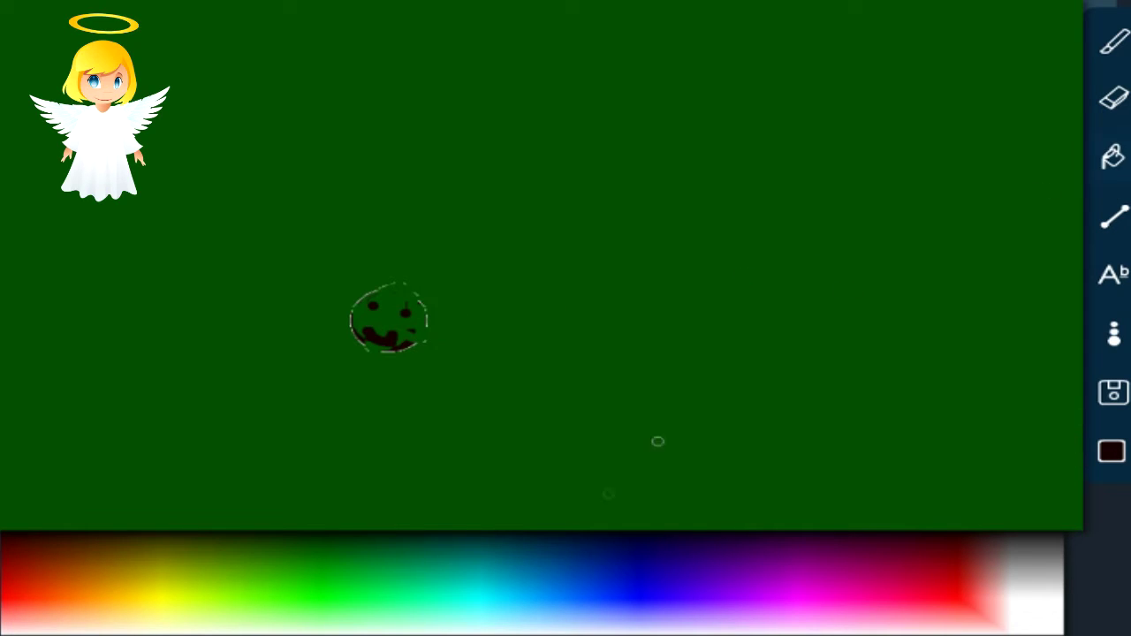
Step: Draw a black stick-figure body with legs and arms below the small face, plus further black strokes on the canvas
mouse_move(379, 351)
mouse_down()
mouse_move(398, 460)
mouse_move(336, 459)
mouse_up()
drag(415, 447, 461, 489)
drag(378, 356, 340, 374)
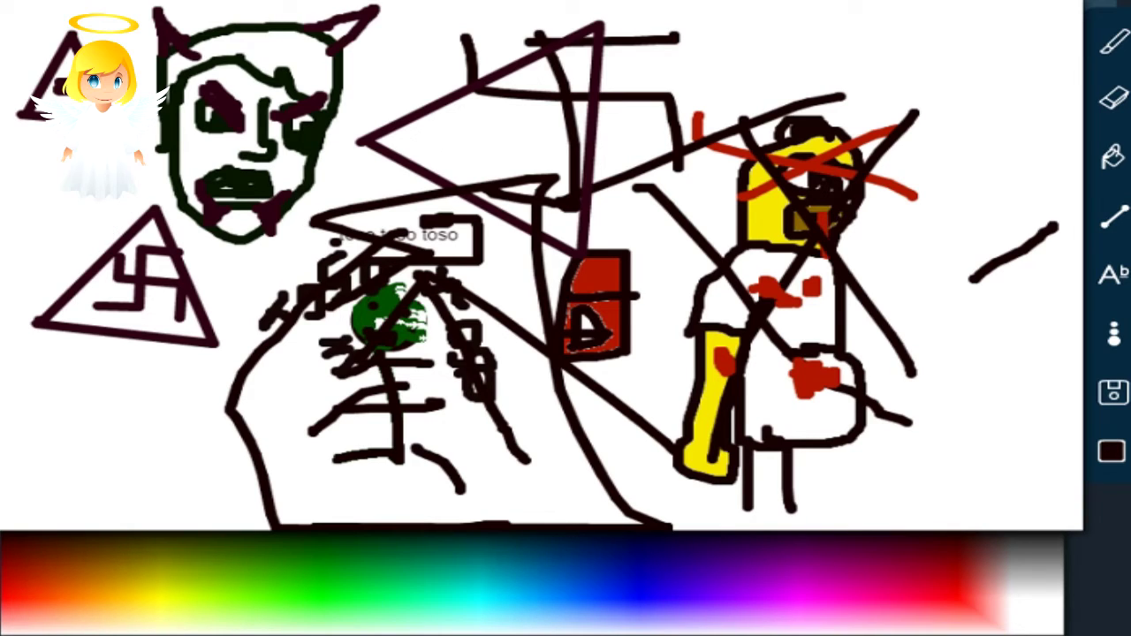
drag(382, 523, 844, 440)
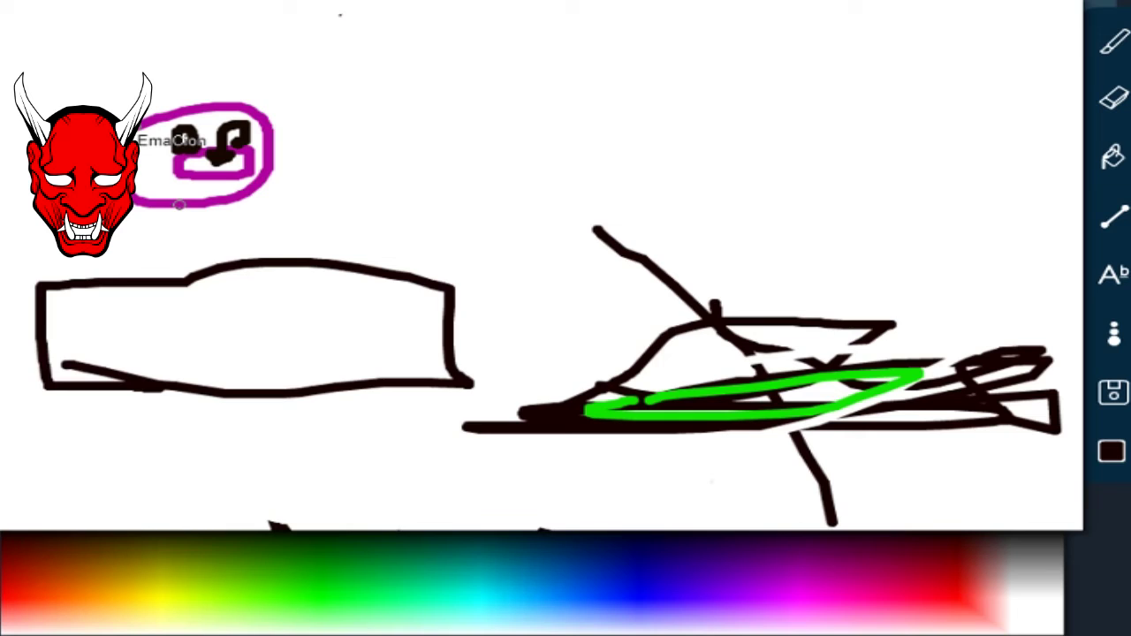
Step: Draw a black body under the purple head, with a pointed ear, two bent arms, a torso and spread legs
drag(218, 104, 243, 107)
drag(97, 199, 133, 272)
drag(274, 172, 270, 269)
mouse_move(132, 236)
mouse_down()
mouse_move(228, 366)
mouse_move(177, 397)
mouse_up()
drag(180, 209, 174, 397)
mouse_move(133, 389)
mouse_down()
mouse_move(46, 416)
mouse_move(84, 417)
mouse_up()
drag(181, 398, 291, 434)
Step: Add a small black mark mid-canvas, hair strokes on the purple head and a long line reaching across the canvas
drag(503, 193, 523, 235)
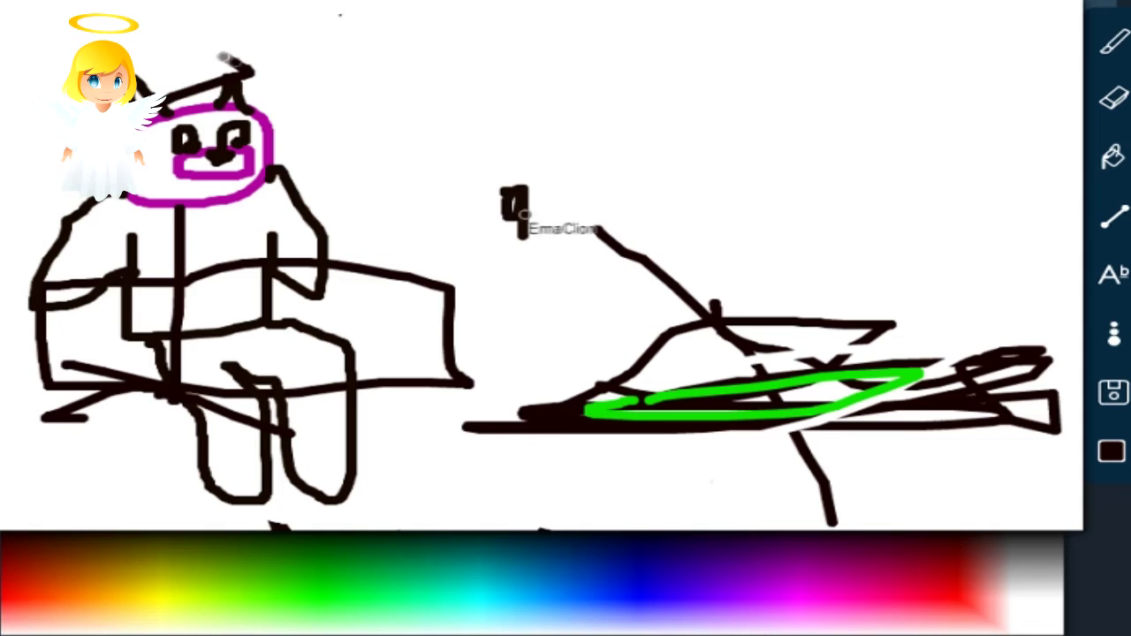
mouse_move(146, 87)
mouse_down()
mouse_move(228, 78)
mouse_move(188, 104)
mouse_move(430, 220)
mouse_up()
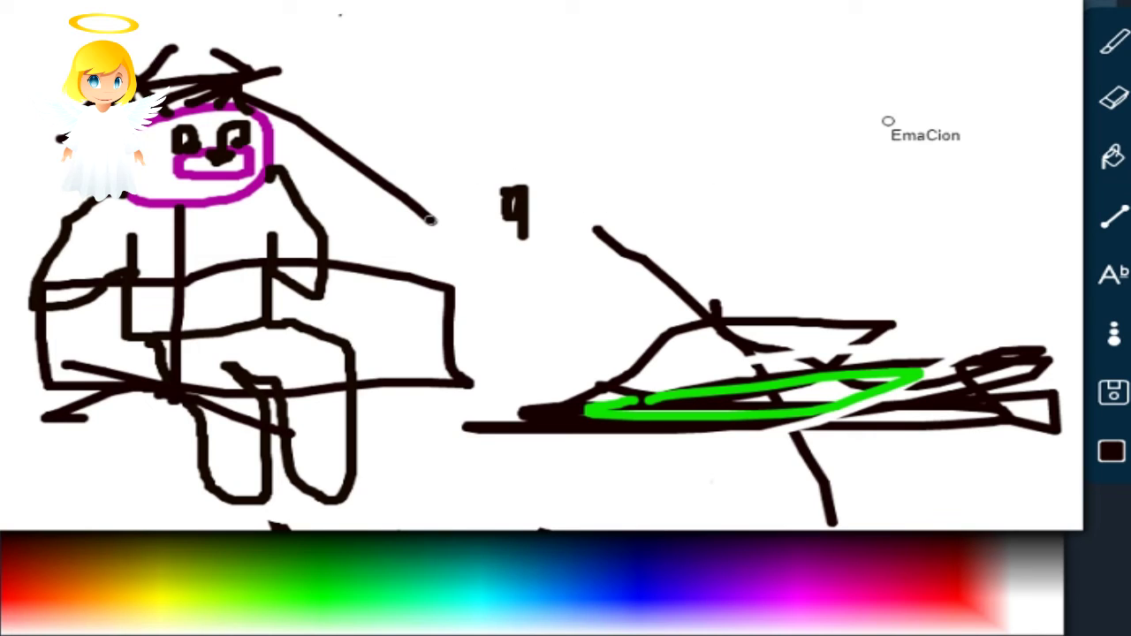
drag(422, 235, 751, 139)
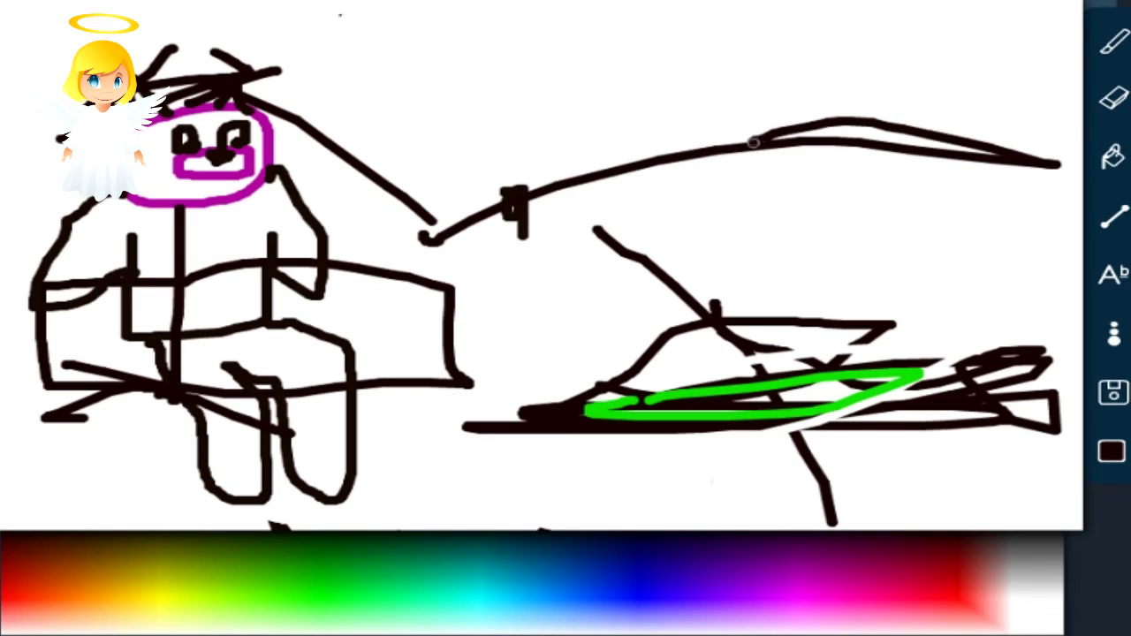
drag(1030, 173, 865, 275)
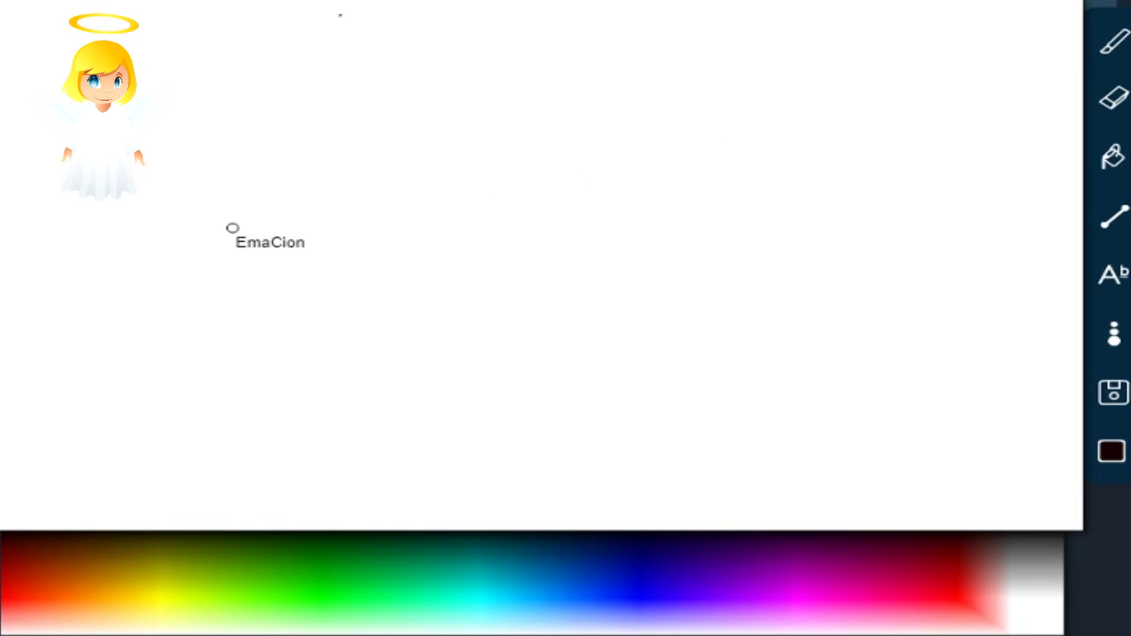
Step: Draw a black stick figure with a round head, a straight body and two legs beside the zigzag
drag(441, 194, 421, 368)
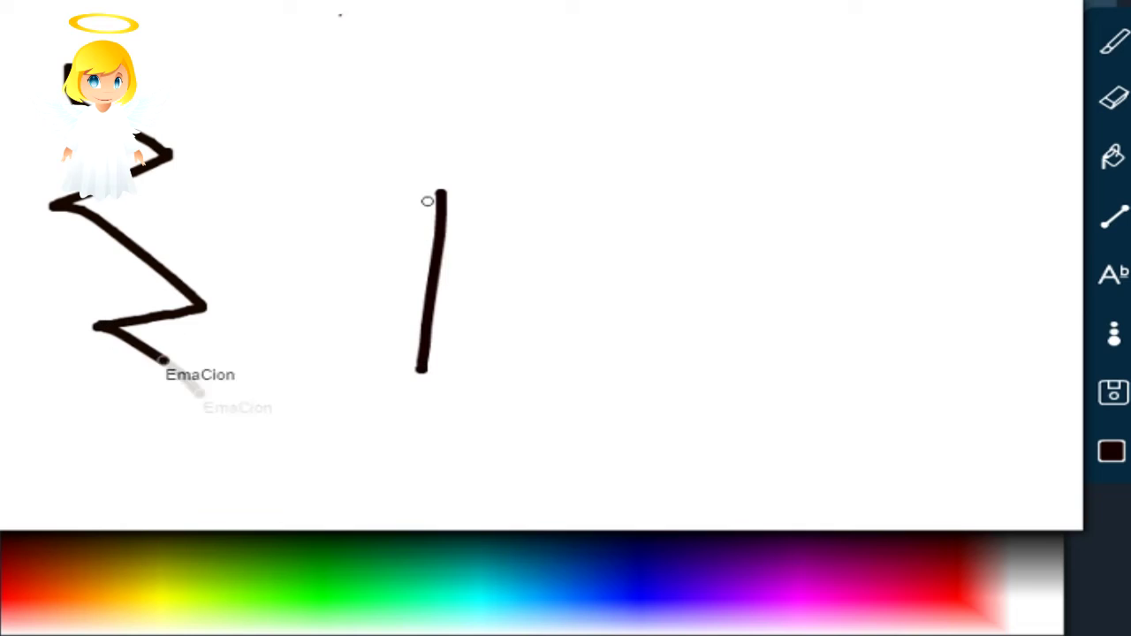
mouse_move(450, 144)
mouse_down()
mouse_move(441, 192)
mouse_move(442, 114)
mouse_move(378, 157)
mouse_up()
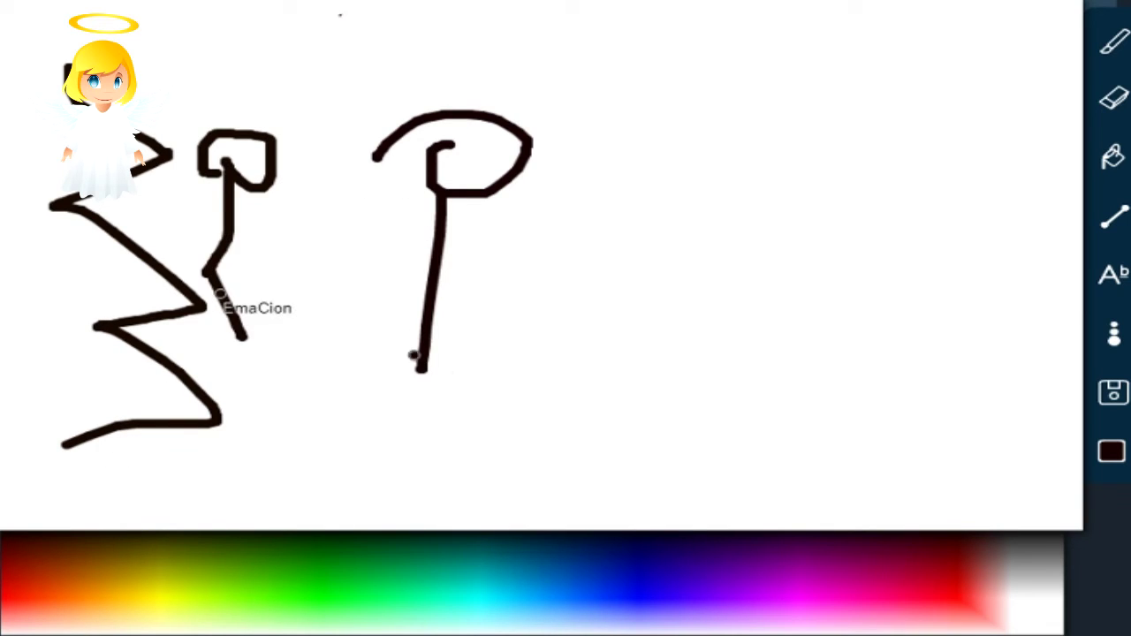
drag(415, 356, 513, 425)
drag(425, 383, 372, 389)
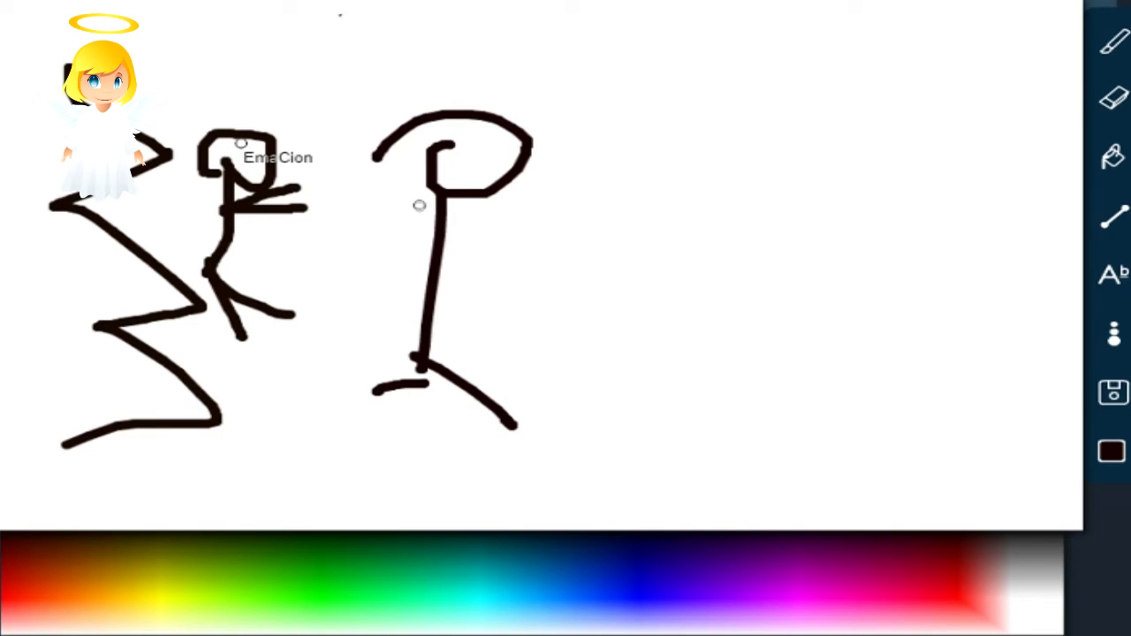
Step: Give the stick figure a smile, two dot eyes and long lines reaching toward the smaller figure
drag(454, 167, 489, 165)
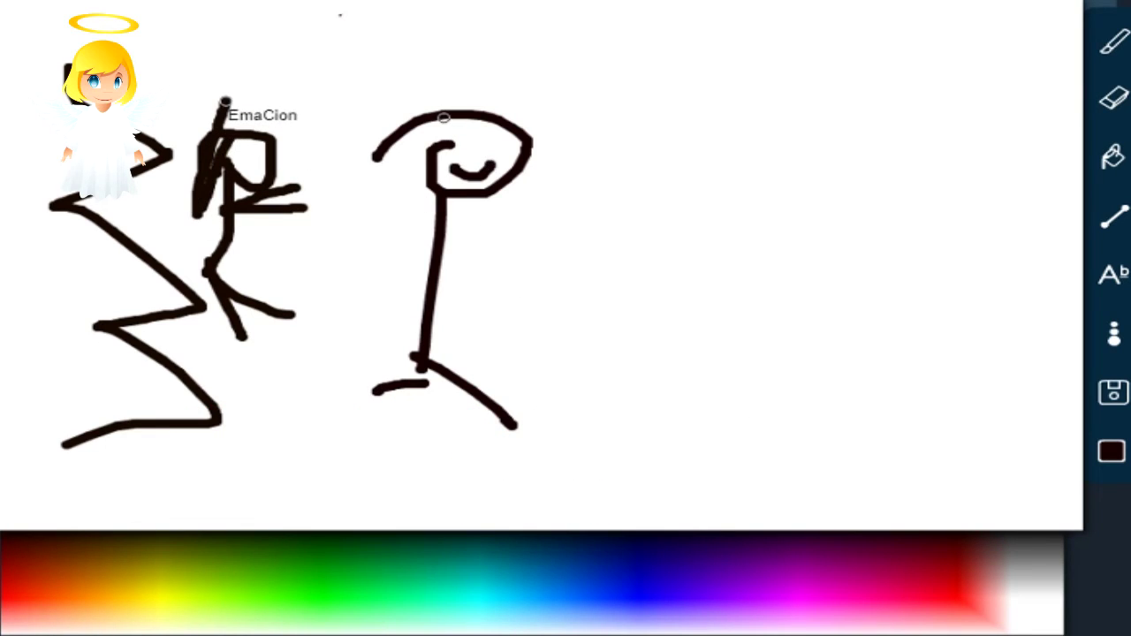
click(466, 143)
click(490, 142)
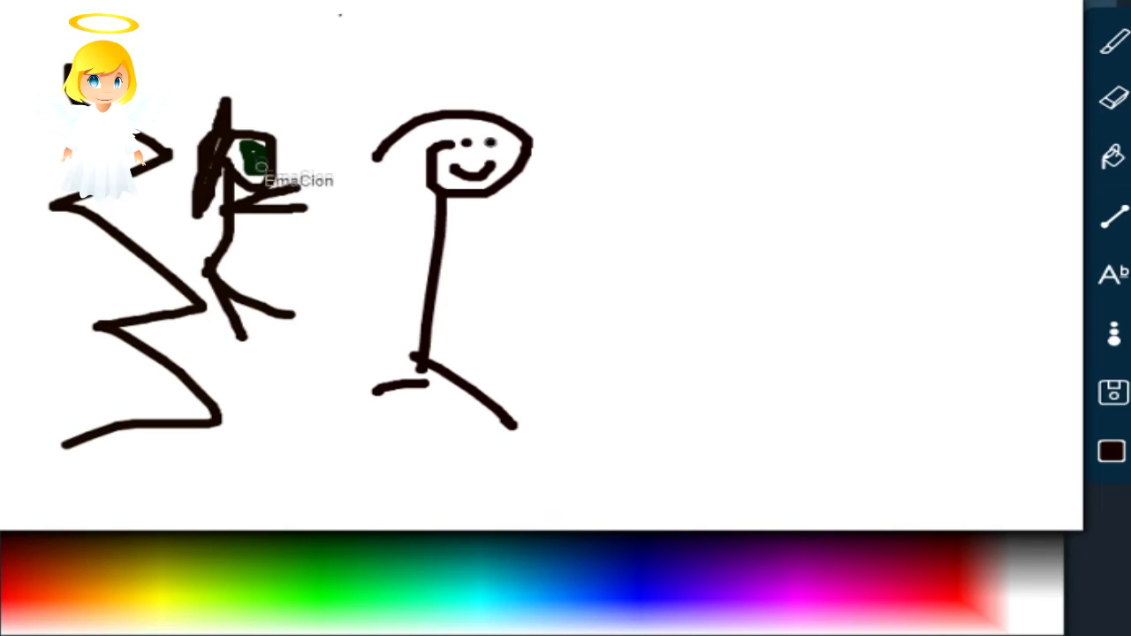
mouse_move(430, 232)
mouse_down()
mouse_move(258, 229)
mouse_move(367, 187)
mouse_up()
drag(262, 228, 360, 267)
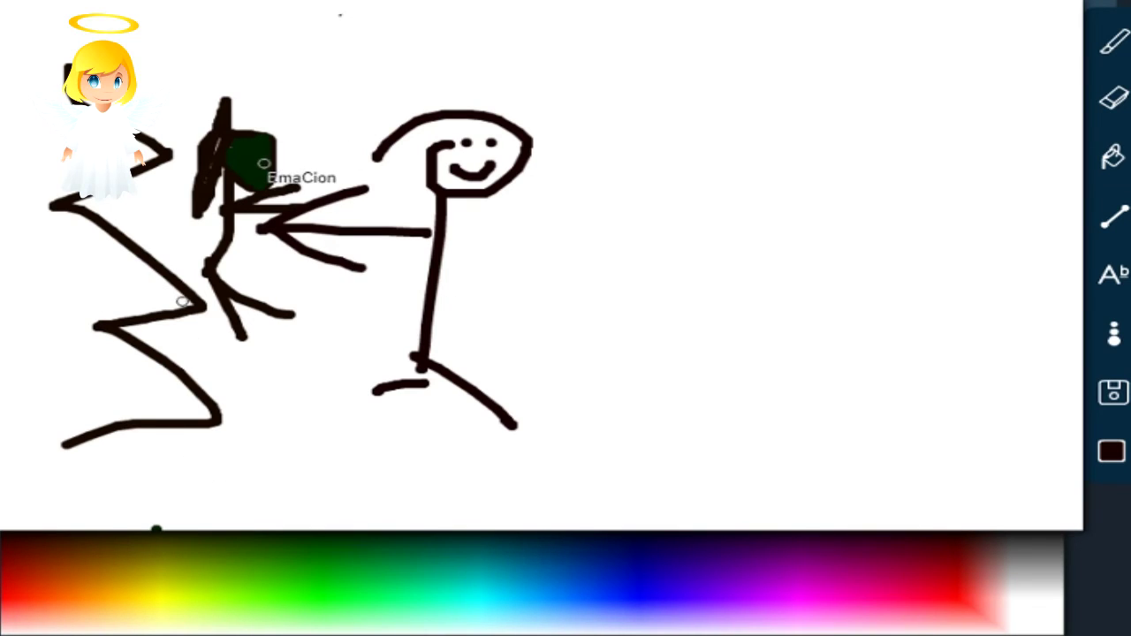
Step: Add another arm to the smiling figure and black scribbles over the smaller figure's hips and legs
mouse_move(210, 267)
mouse_down()
mouse_move(183, 291)
mouse_move(194, 293)
mouse_up()
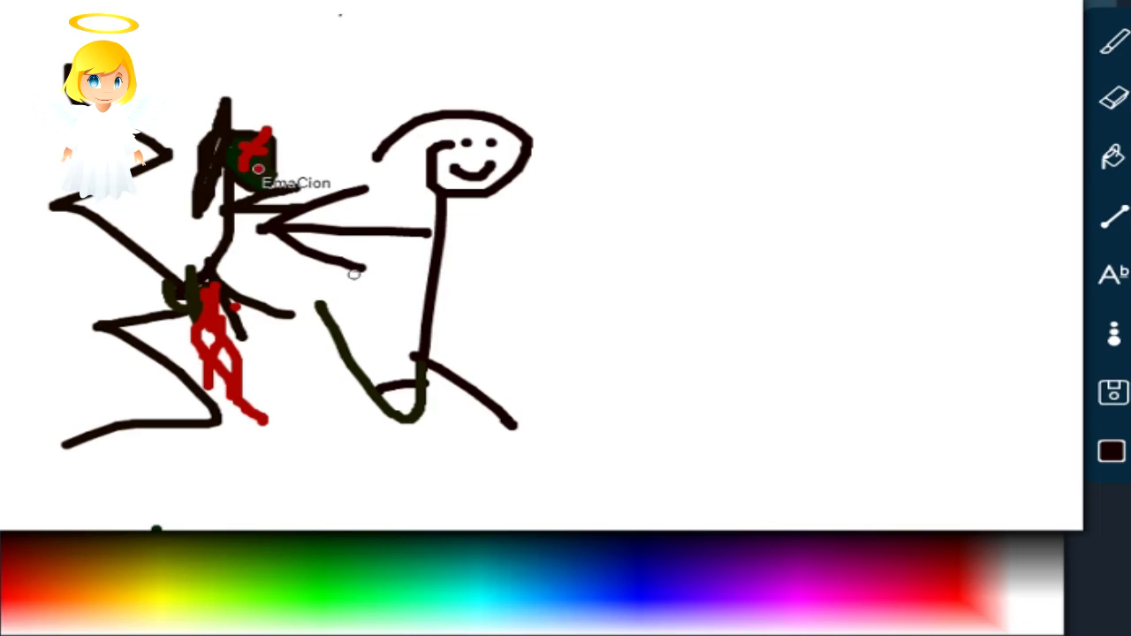
mouse_move(429, 269)
mouse_down()
mouse_move(374, 271)
mouse_move(275, 190)
mouse_up()
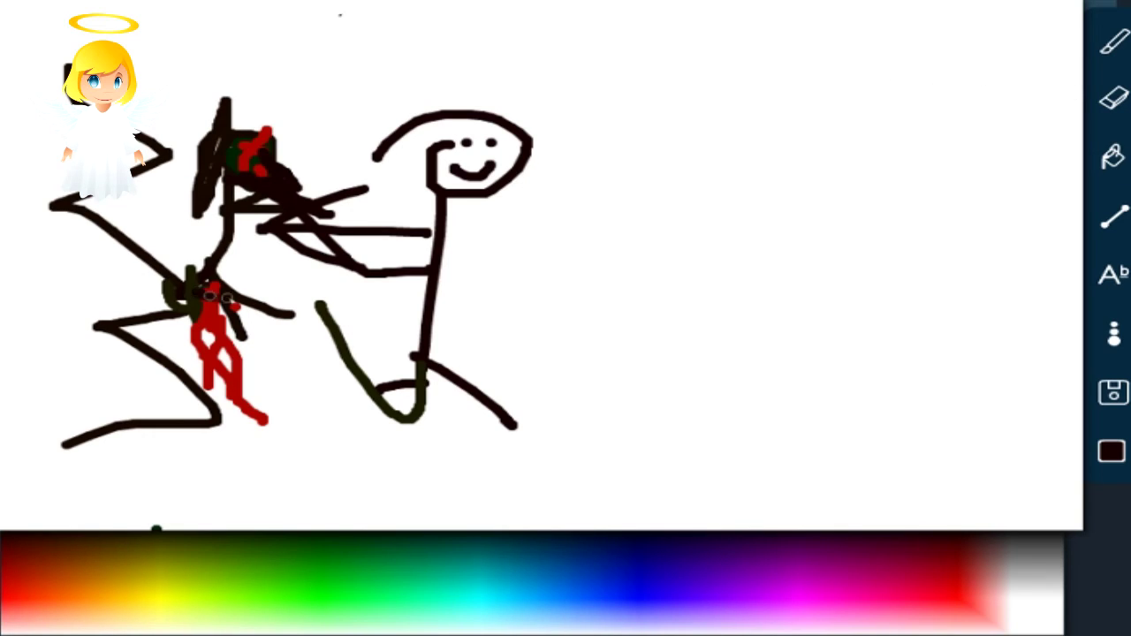
mouse_move(212, 316)
mouse_down()
mouse_move(201, 416)
mouse_move(273, 443)
mouse_up()
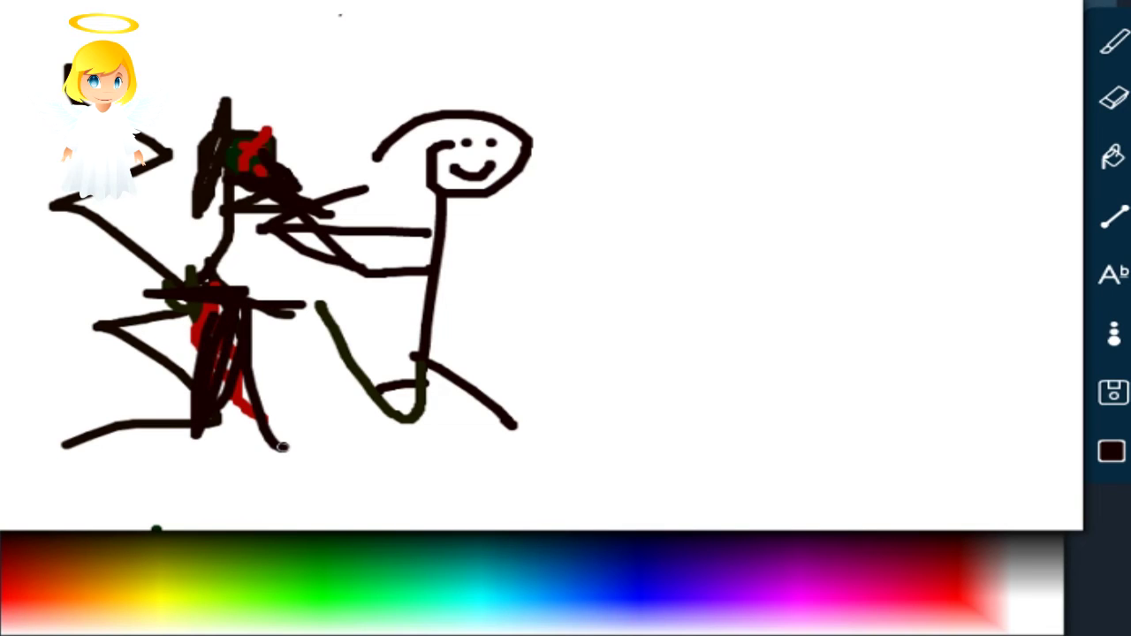
Step: Minimize the window that covers the color palette
drag(504, 508, 506, 556)
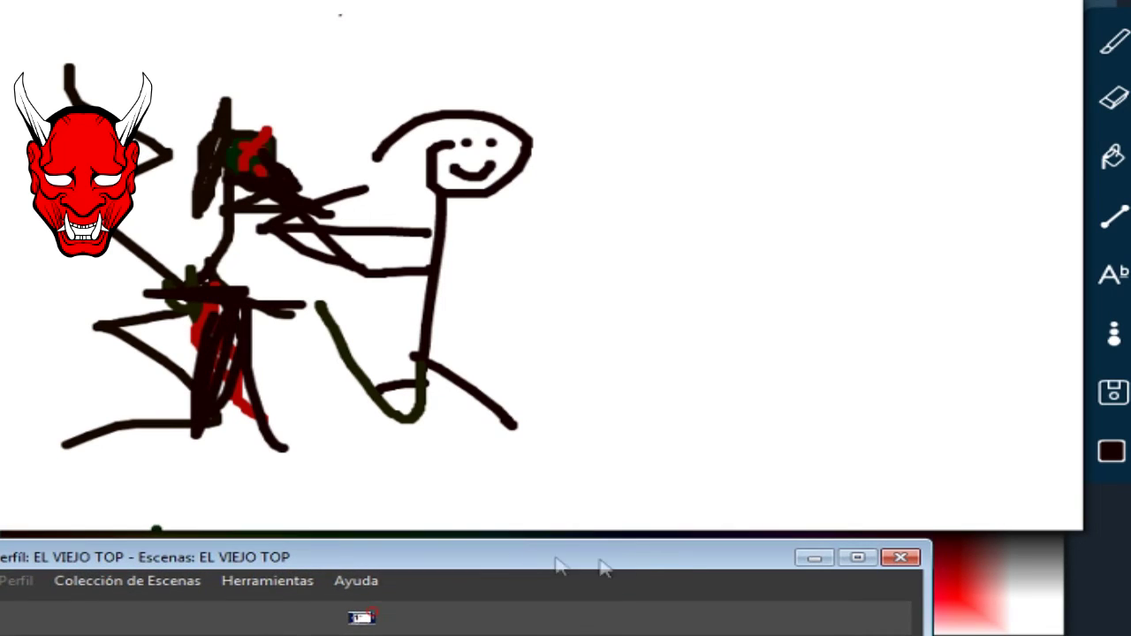
click(814, 557)
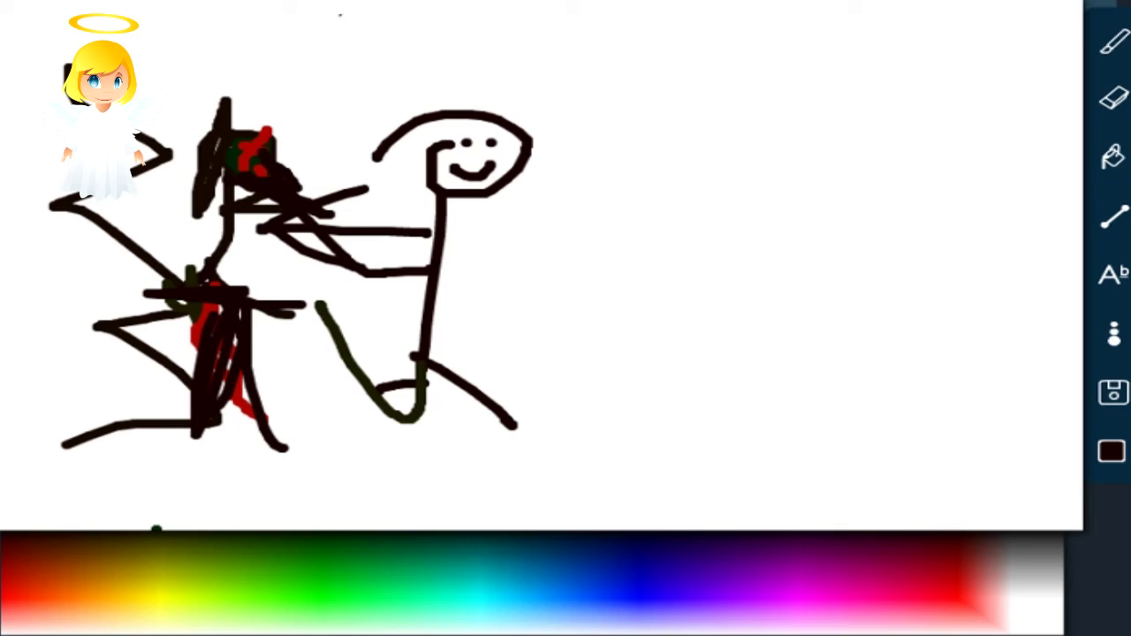
Step: Draw two lines crossing the arms between the figures, and a separate stick figure with a round head and bent leg
drag(382, 210, 318, 281)
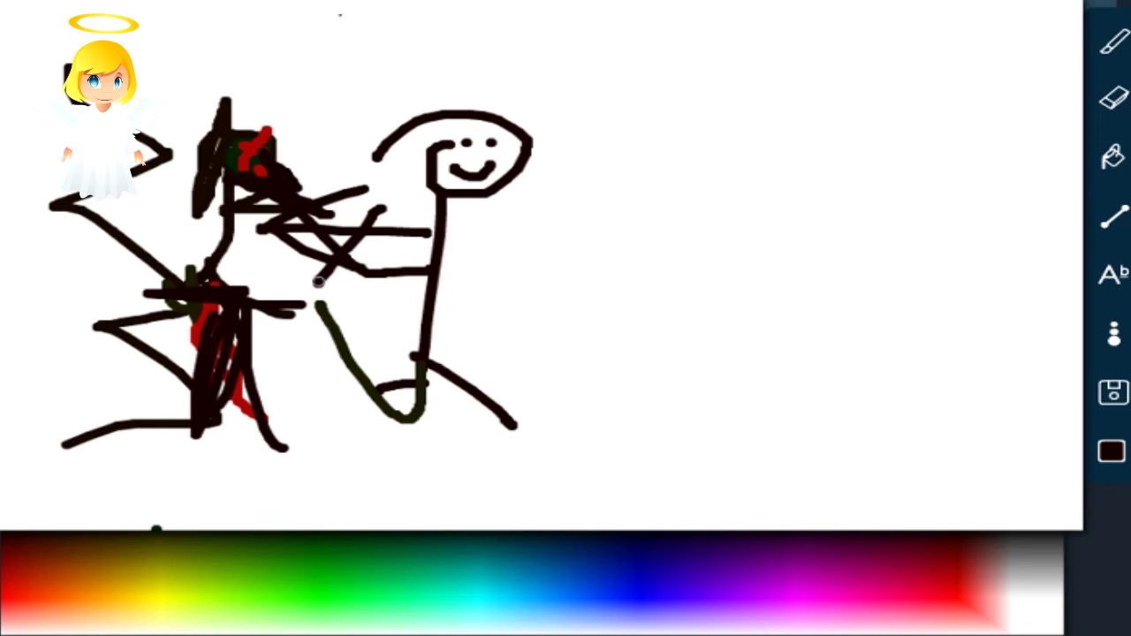
drag(320, 143, 393, 433)
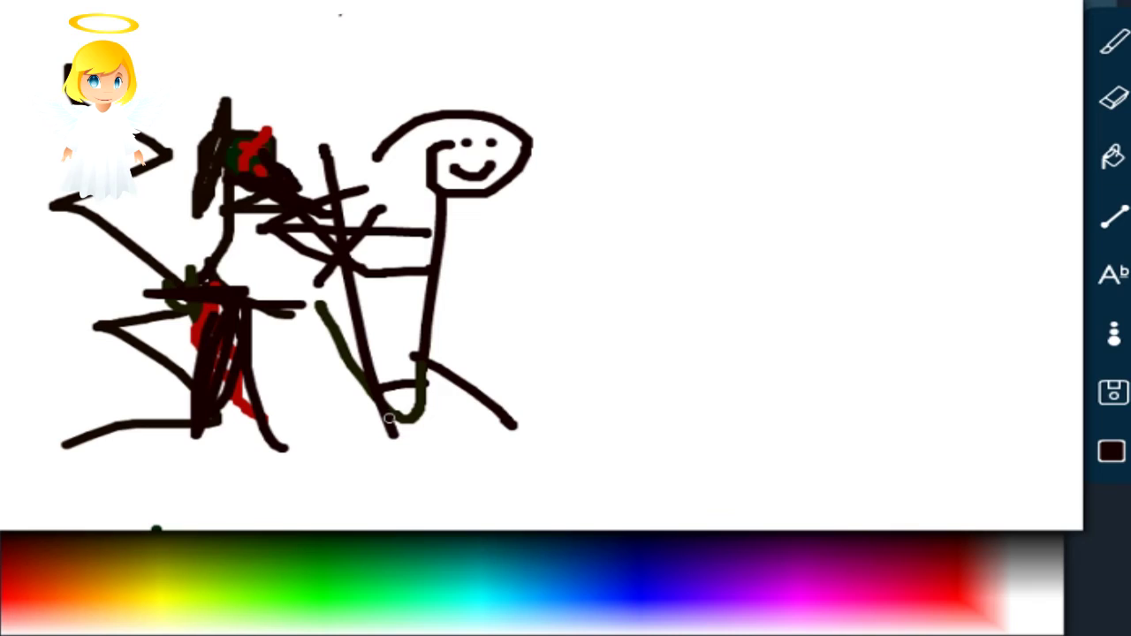
mouse_move(979, 169)
mouse_down()
mouse_move(874, 189)
mouse_move(937, 162)
mouse_up()
mouse_move(928, 273)
mouse_down()
mouse_move(889, 404)
mouse_move(991, 452)
mouse_up()
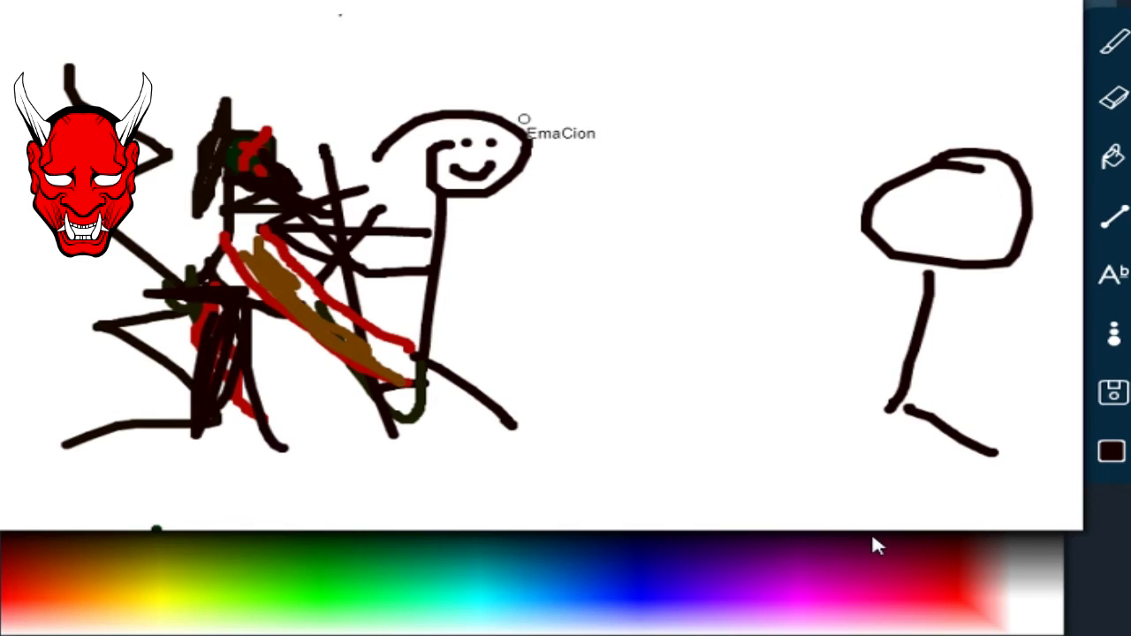
Step: Pick an olive-green drawing color and erase the red text "es mentira lo q dice"
click(239, 580)
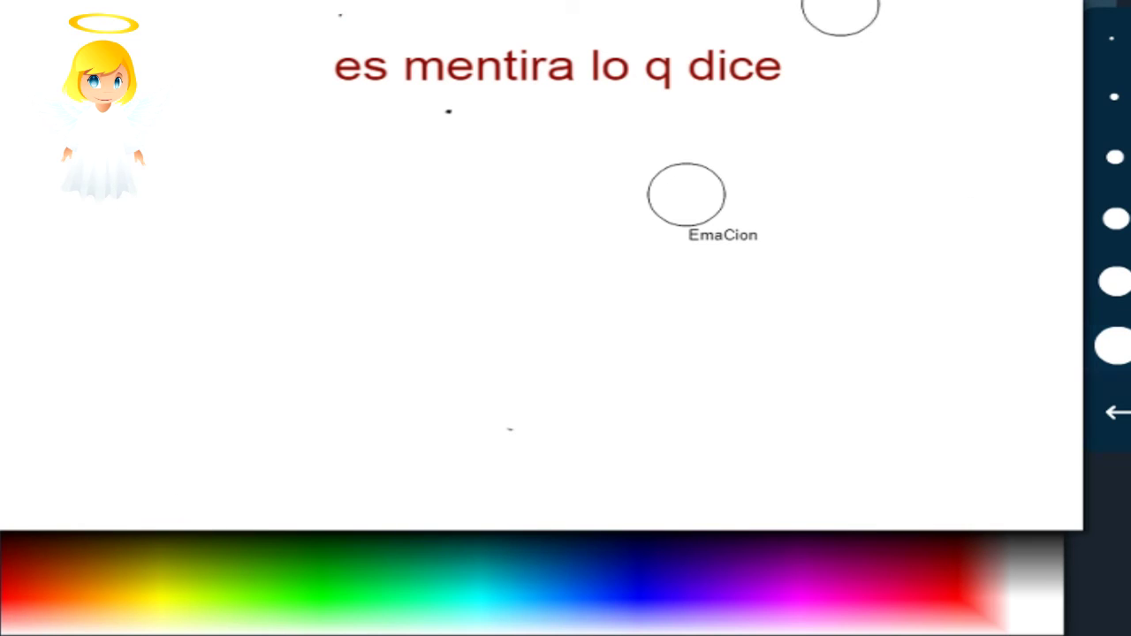
drag(811, 82, 362, 84)
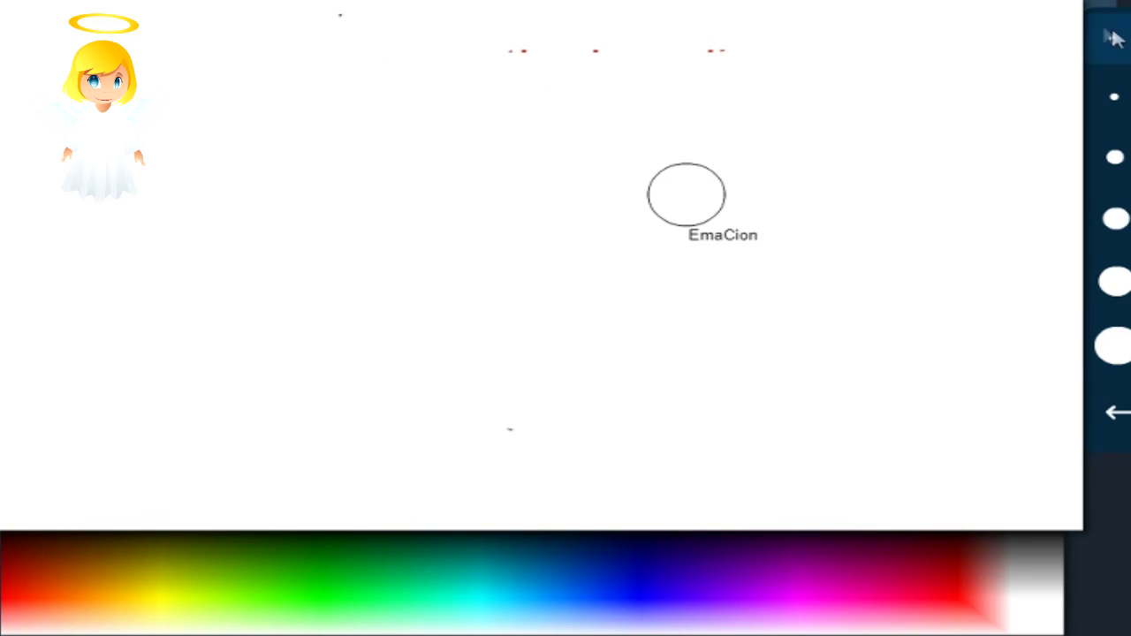
Step: Draw a bed with a headboard and two legs in thinnest olive lines, with an angular-headed figure lying on it
click(1111, 38)
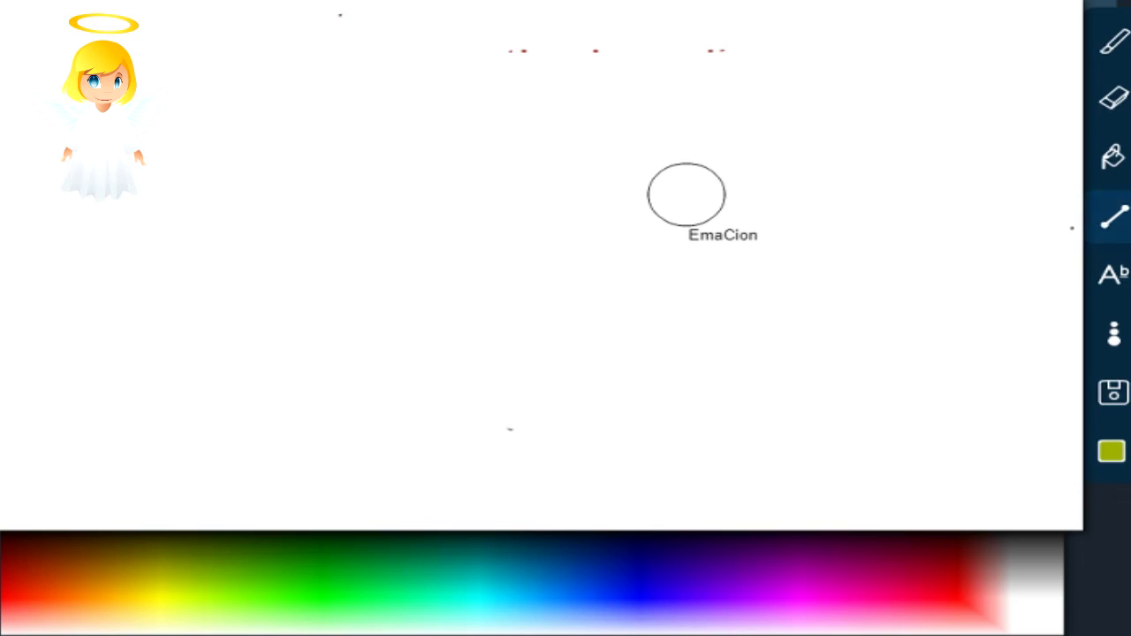
mouse_move(192, 316)
mouse_down()
mouse_move(514, 318)
mouse_move(619, 408)
mouse_up()
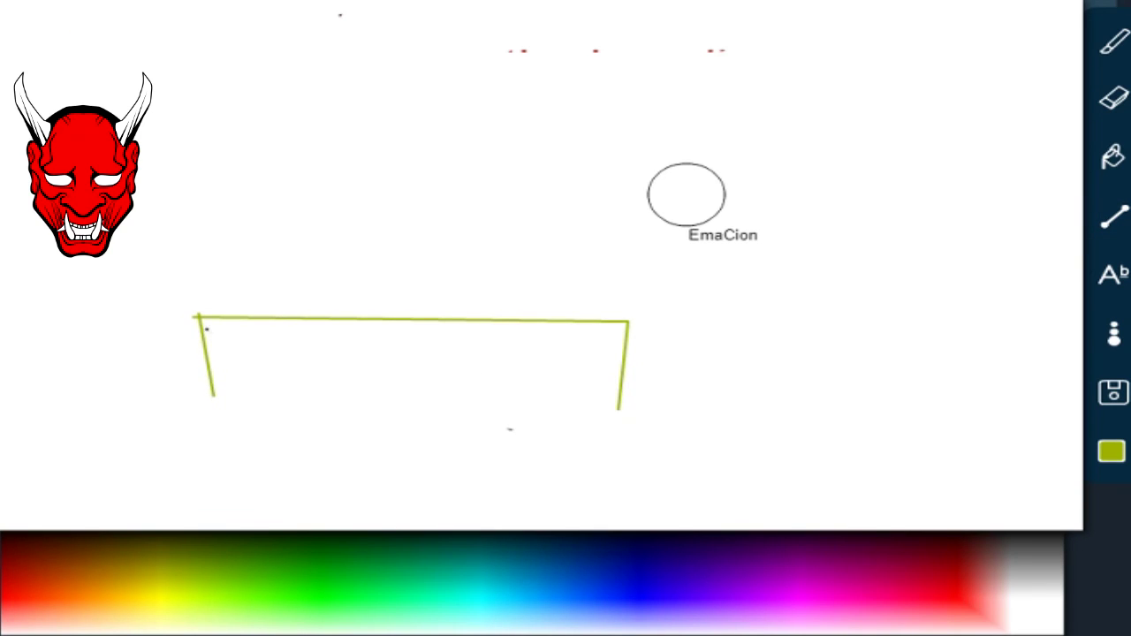
mouse_move(197, 318)
mouse_down()
mouse_move(192, 151)
mouse_move(232, 164)
mouse_move(191, 154)
mouse_move(218, 306)
mouse_up()
drag(243, 237, 276, 261)
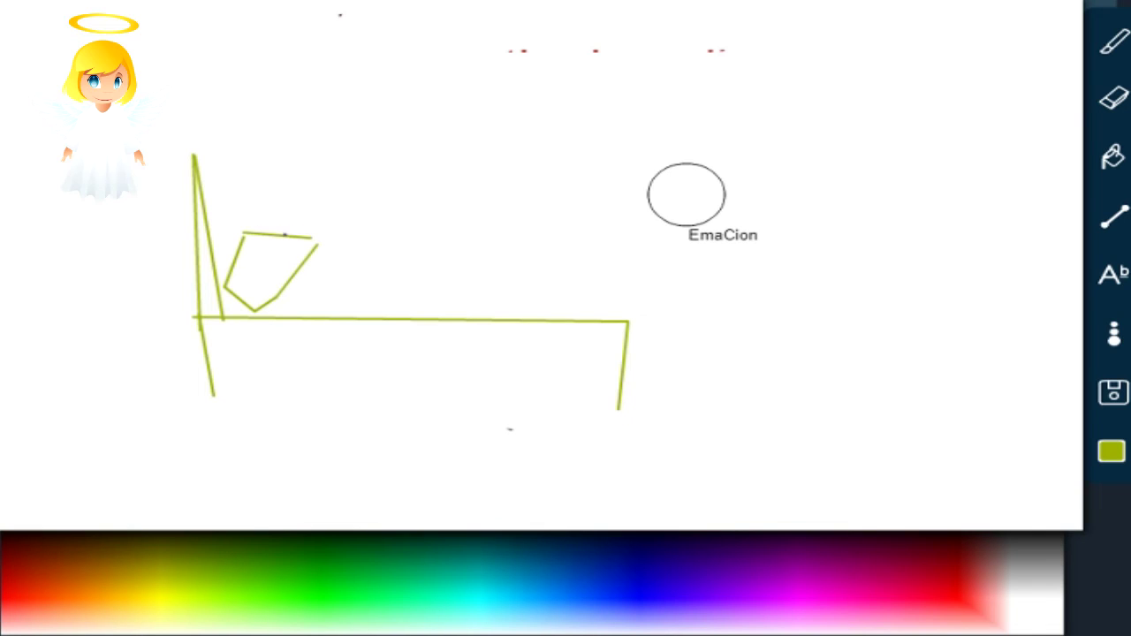
mouse_move(290, 283)
mouse_down()
mouse_move(530, 258)
mouse_move(548, 262)
mouse_move(552, 289)
mouse_up()
mouse_move(552, 288)
mouse_down()
mouse_move(656, 195)
mouse_move(606, 340)
mouse_up()
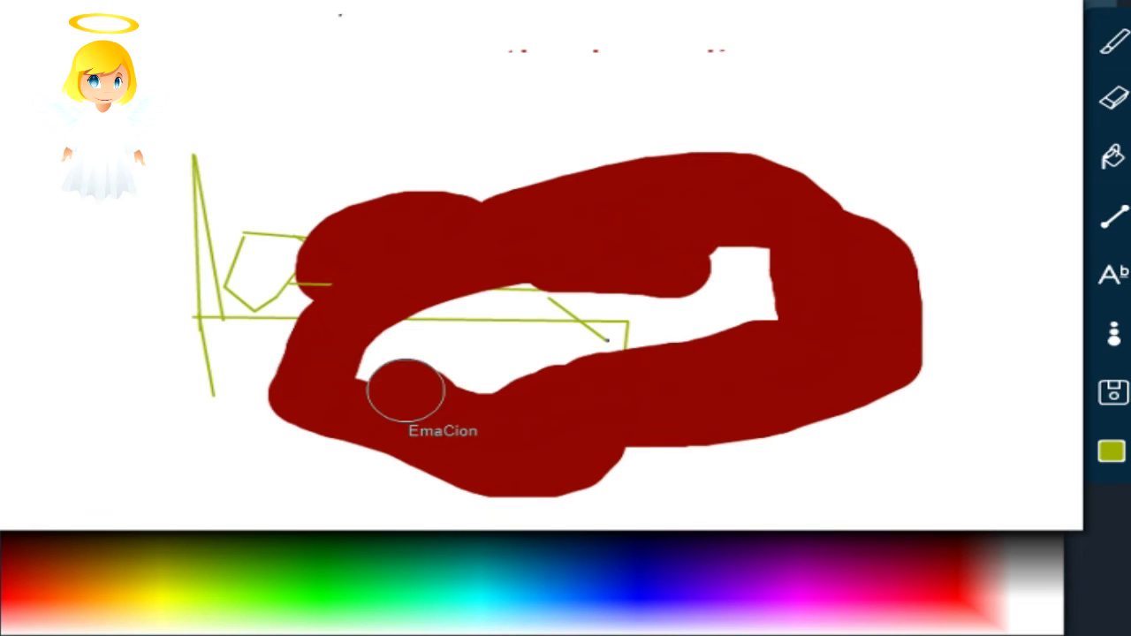
Step: Draw thin olive straight lines over the red shape and extend large angular outlines beyond its edges
drag(576, 293, 576, 375)
drag(573, 371, 808, 327)
drag(610, 302, 972, 282)
drag(773, 188, 1082, 90)
drag(1041, 151, 909, 295)
drag(967, 236, 1084, 102)
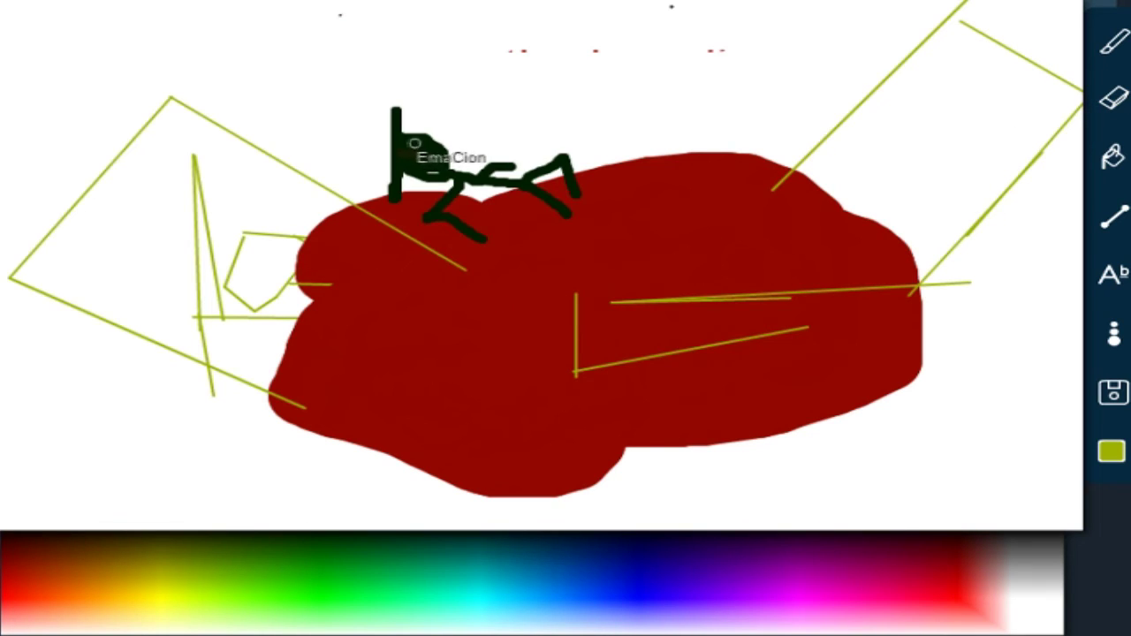
mouse_move(623, 295)
mouse_down()
mouse_move(742, 302)
mouse_move(626, 344)
mouse_up()
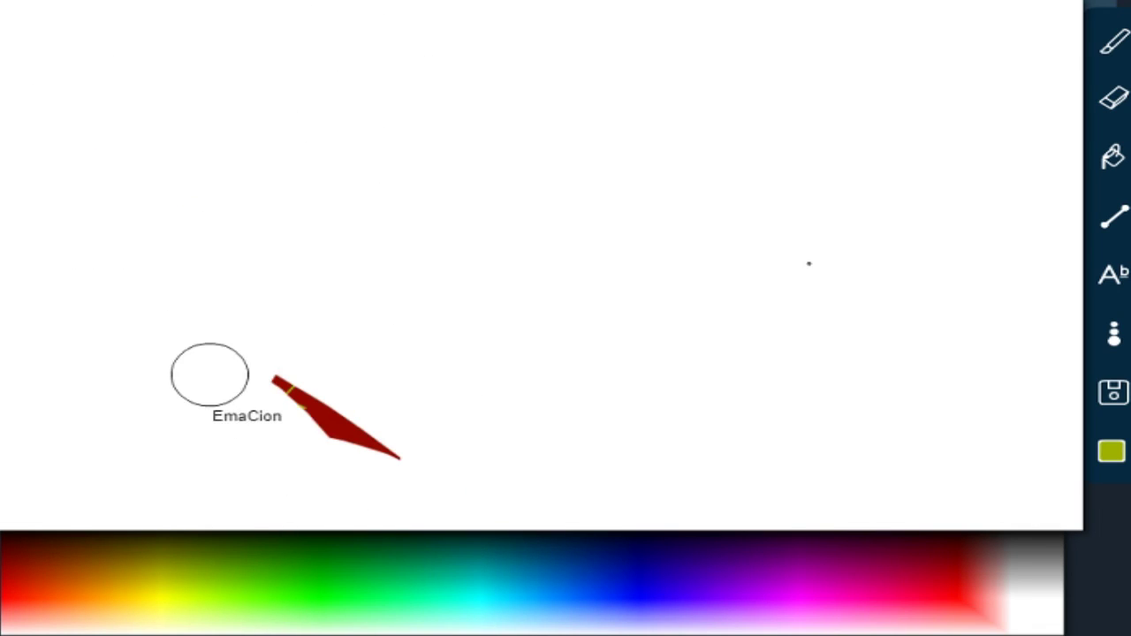
Step: Draw a large olive bed with a headboard and legs, and a tapered figure with spread legs lying on it
mouse_move(158, 528)
mouse_down()
mouse_move(132, 282)
mouse_move(784, 283)
mouse_move(803, 471)
mouse_move(822, 530)
mouse_up()
mouse_move(140, 156)
mouse_down()
mouse_move(636, 303)
mouse_move(814, 287)
mouse_up()
drag(793, 289, 756, 229)
mouse_move(690, 257)
mouse_down()
mouse_move(522, 296)
mouse_move(235, 293)
mouse_move(282, 275)
mouse_up()
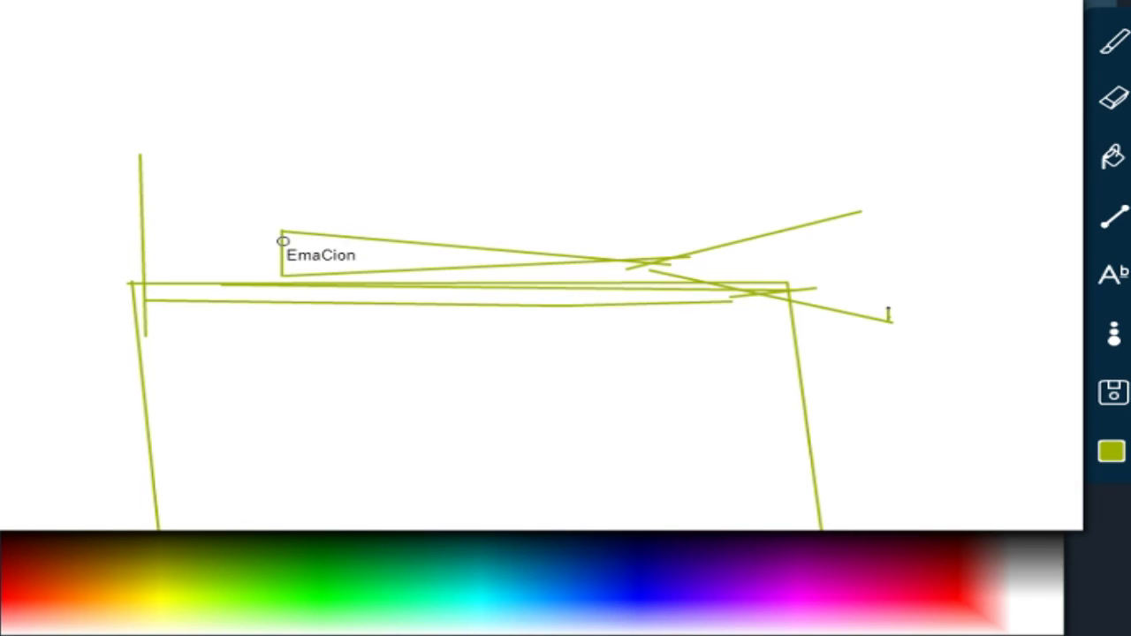
mouse_move(888, 319)
mouse_down()
mouse_move(685, 265)
mouse_move(909, 214)
mouse_up()
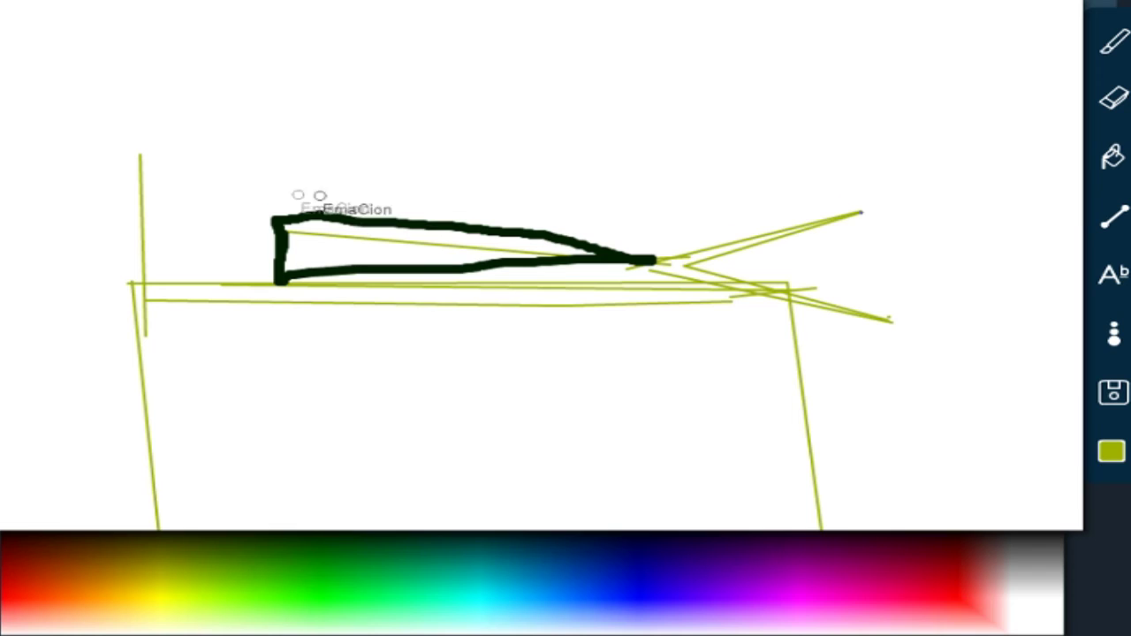
mouse_move(303, 394)
mouse_down()
mouse_move(356, 381)
mouse_move(306, 394)
mouse_up()
drag(455, 432, 871, 404)
drag(658, 425, 740, 463)
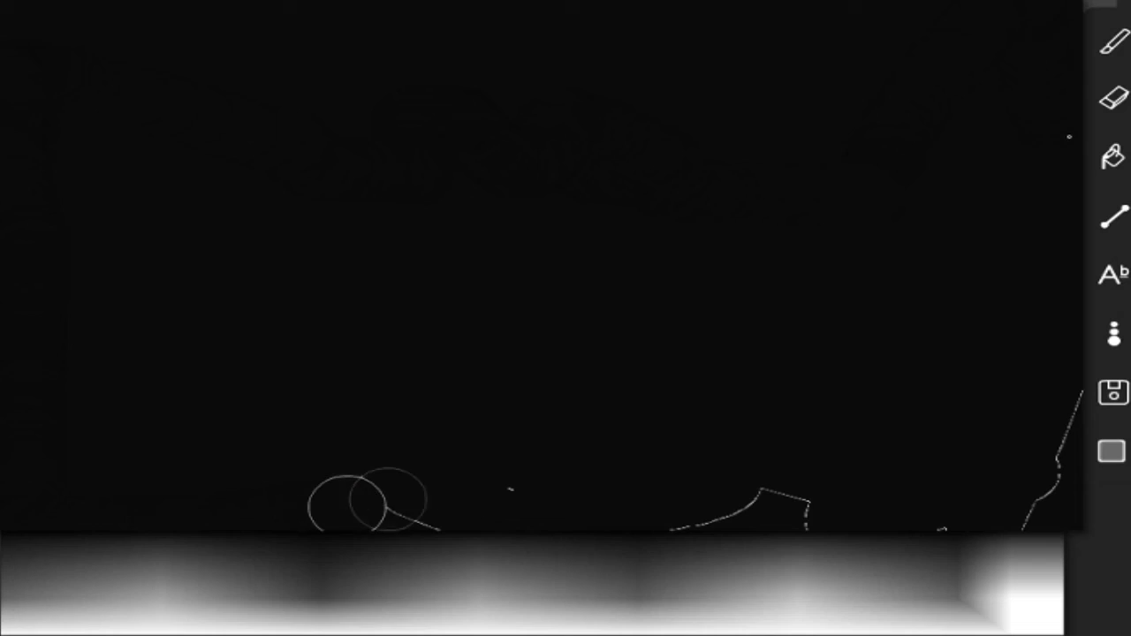
mouse_move(97, 232)
mouse_down()
mouse_move(239, 242)
mouse_move(282, 313)
mouse_move(282, 247)
mouse_up()
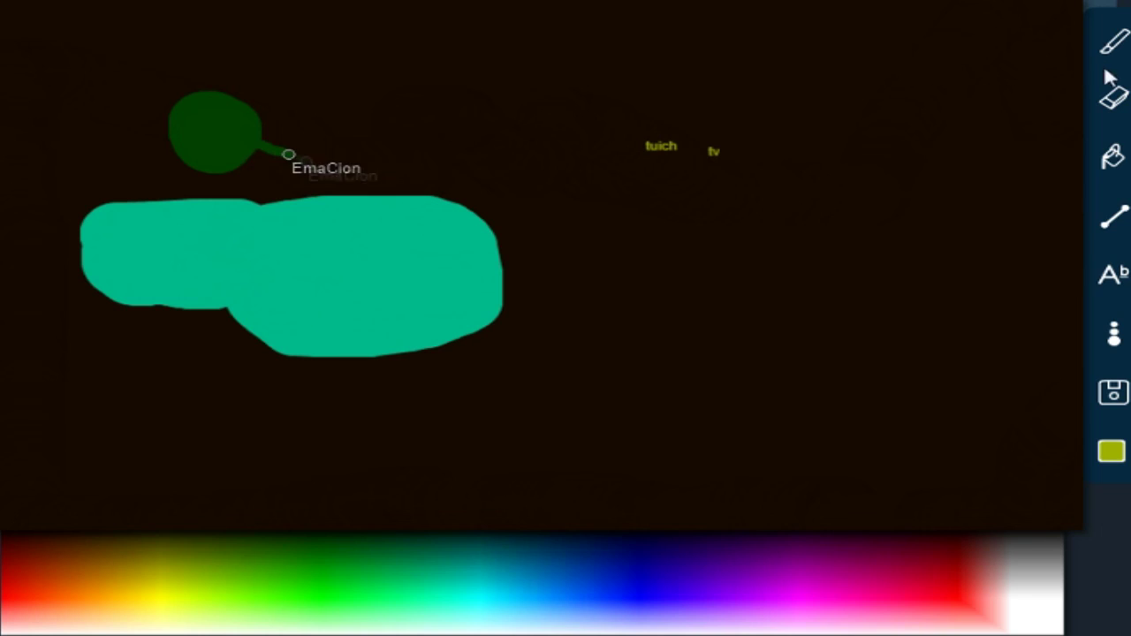
Step: Erase broad diagonal white bands across the dark background and over part of the teal shape with a large eraser
click(1113, 333)
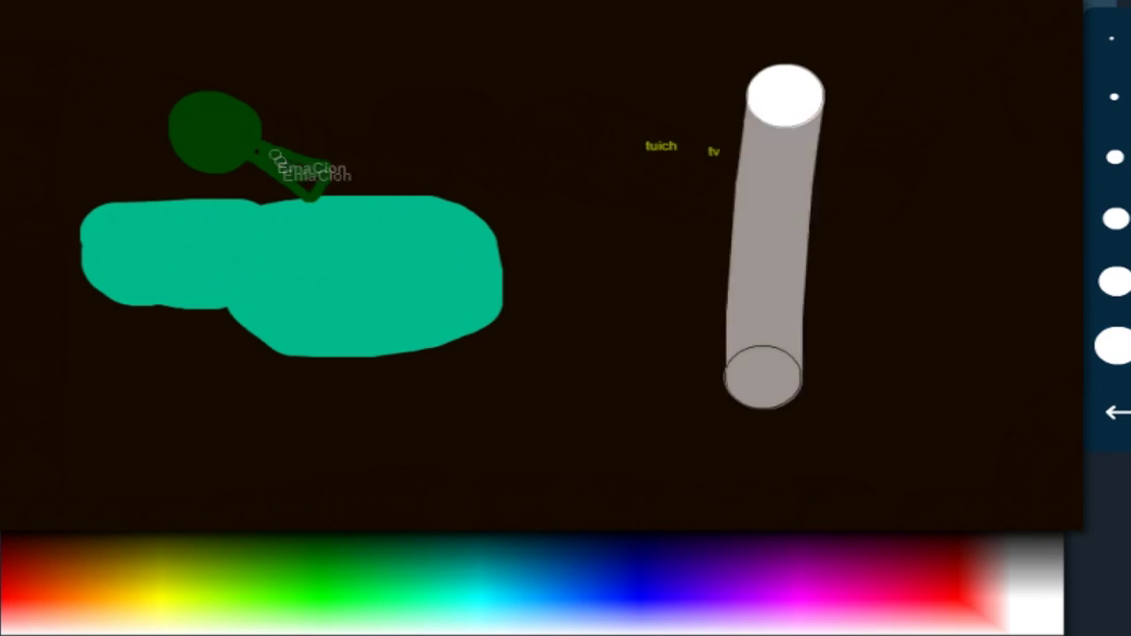
mouse_move(762, 377)
mouse_down()
mouse_move(739, 124)
mouse_move(673, 315)
mouse_move(603, 145)
mouse_move(225, 444)
mouse_move(757, 252)
mouse_move(555, 394)
mouse_move(583, 397)
mouse_up()
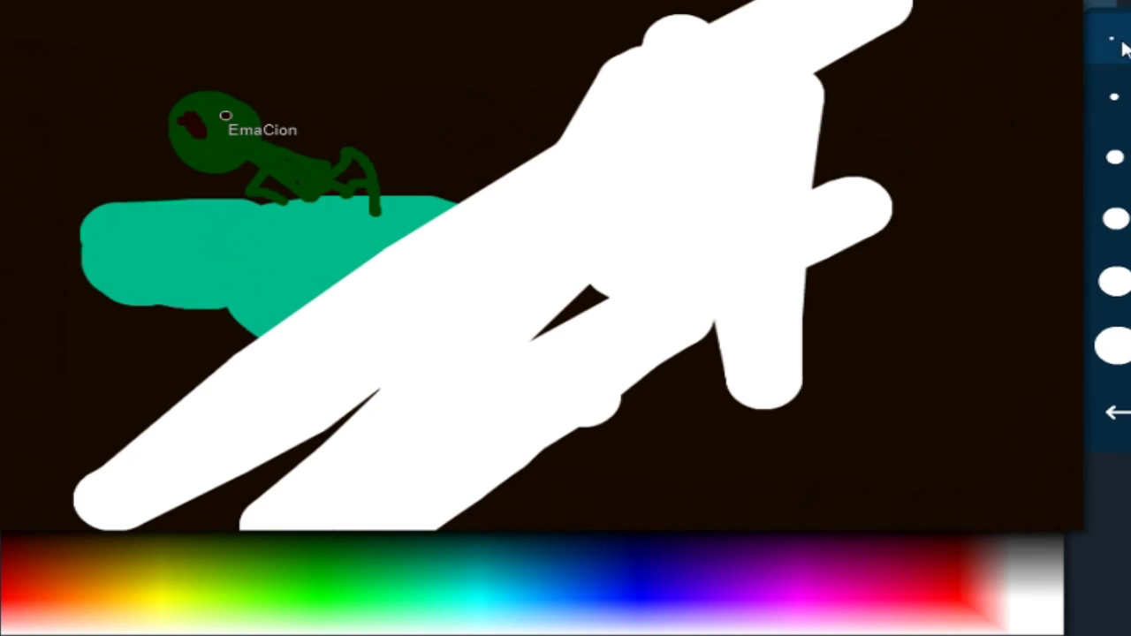
Step: Draw a small peaked outline in the thinnest olive lines extending from the green figure's head above its body
click(1116, 411)
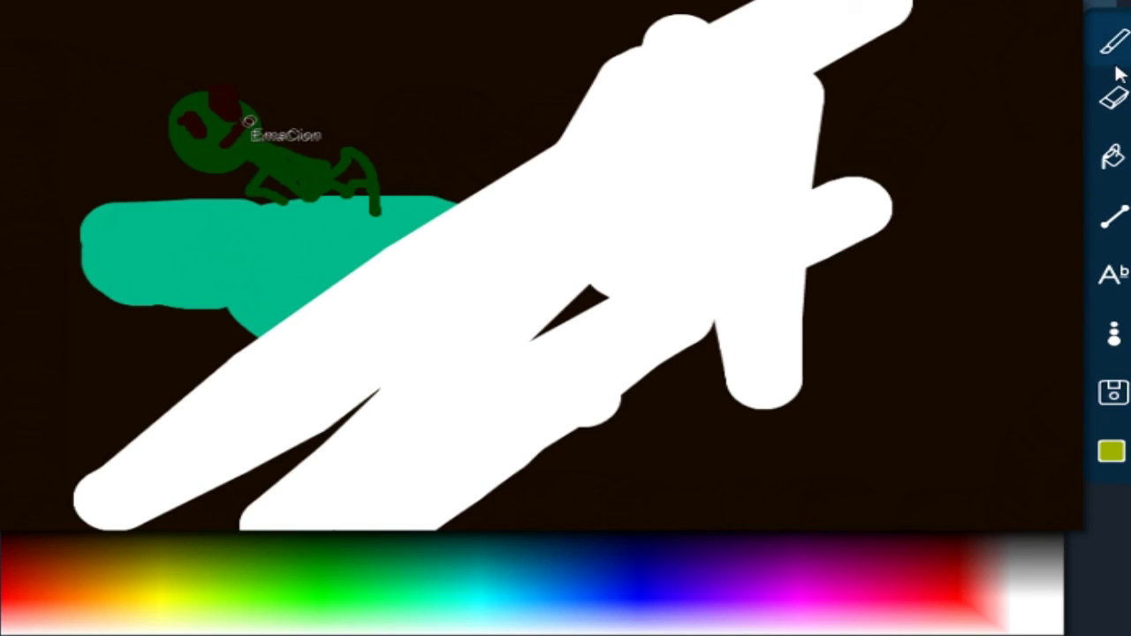
mouse_move(258, 119)
mouse_down()
mouse_move(327, 86)
mouse_move(273, 110)
mouse_up()
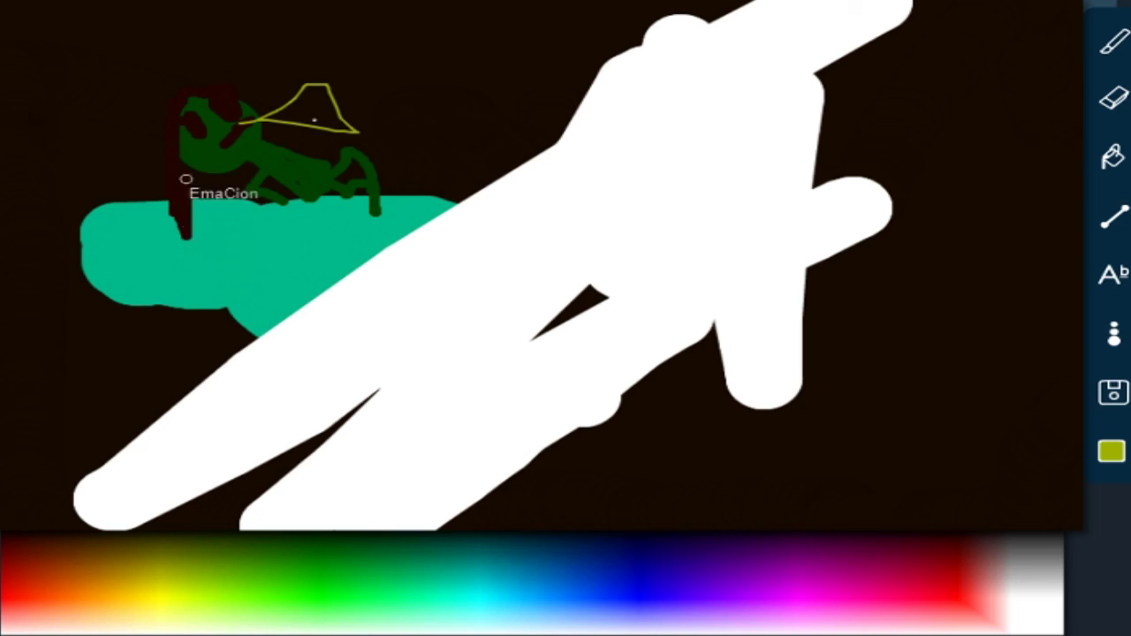